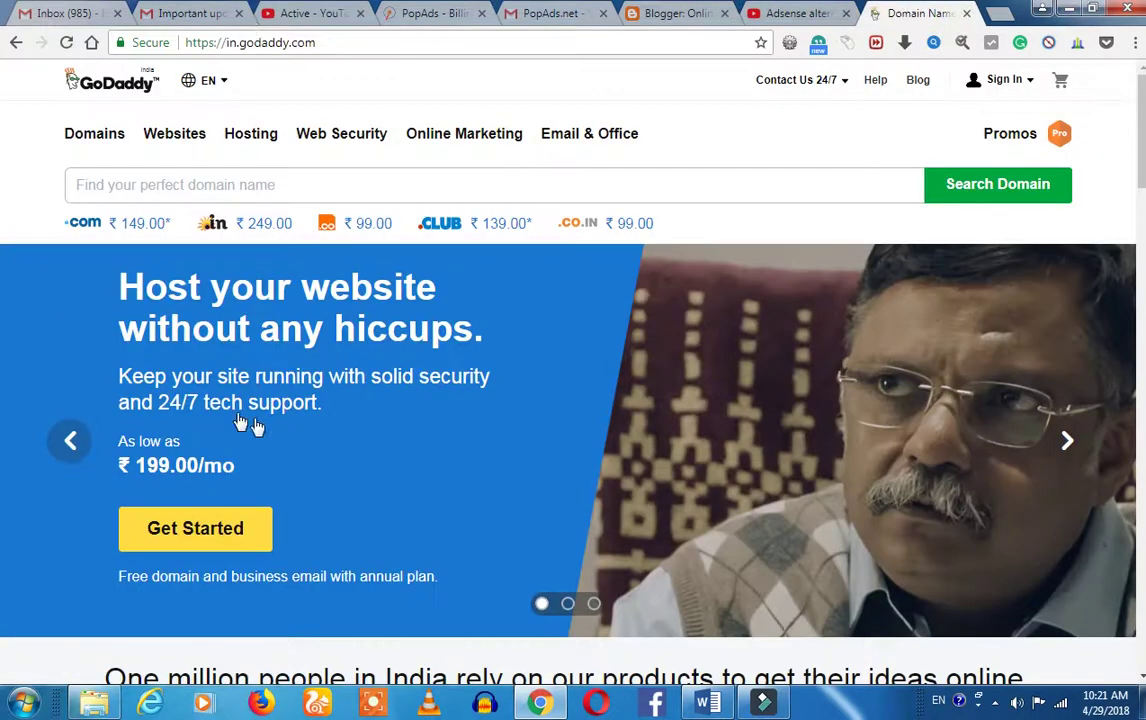
Place the cursor in the empty domain search box on the GoDaddy India homepage.
{"action": "left_click", "coordinate": [266, 186]}
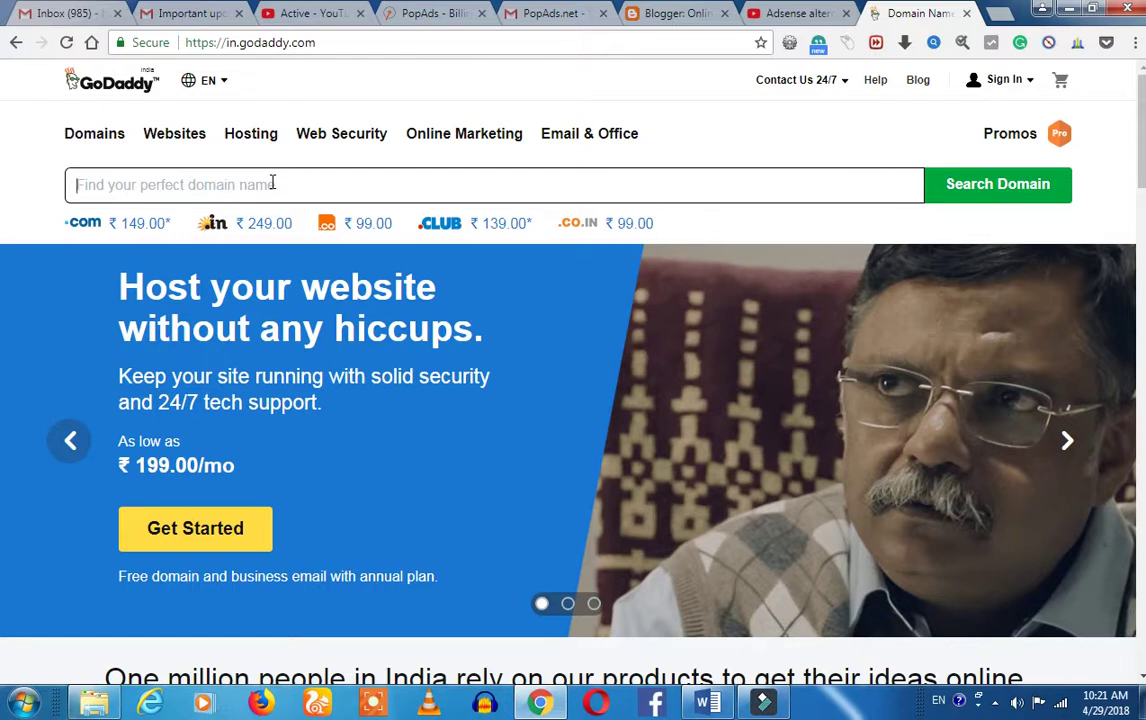
Search 'tamilcontent' from the 'tamil' suggestion and confirm tamilcontent.com is available at ₹149.00.
{"action": "left_click", "coordinate": [272, 183]}
{"action": "type", "text": "tamil"}
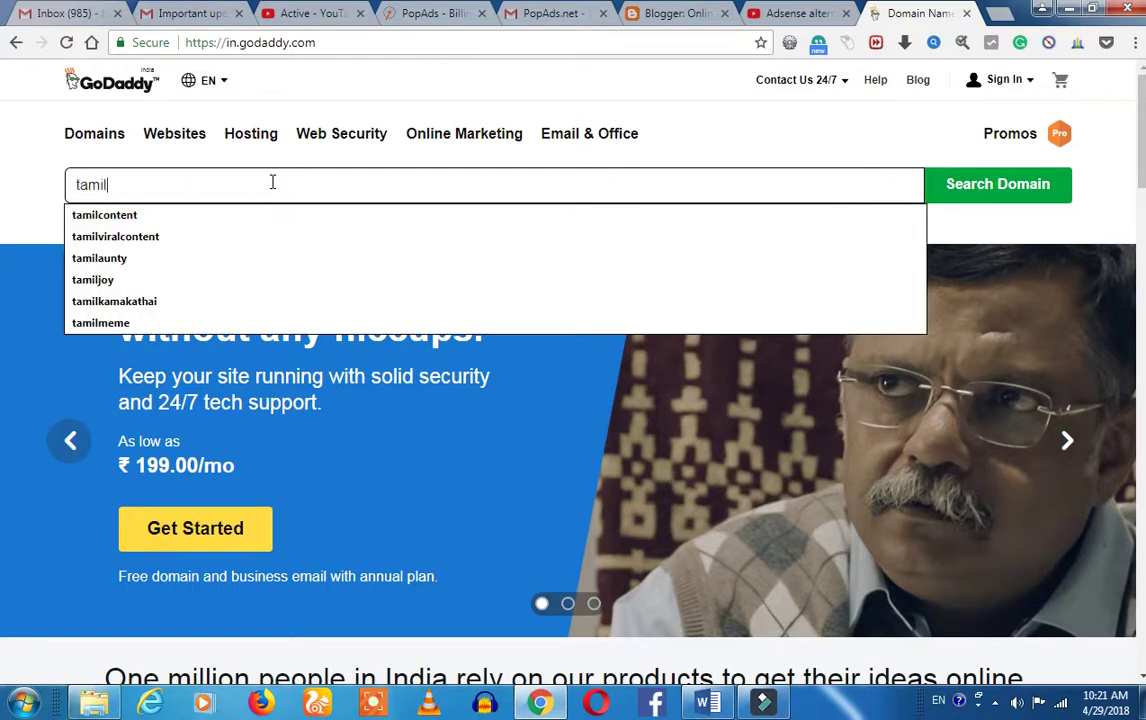
{"action": "key", "text": "Down"}
{"action": "key", "text": "Return"}
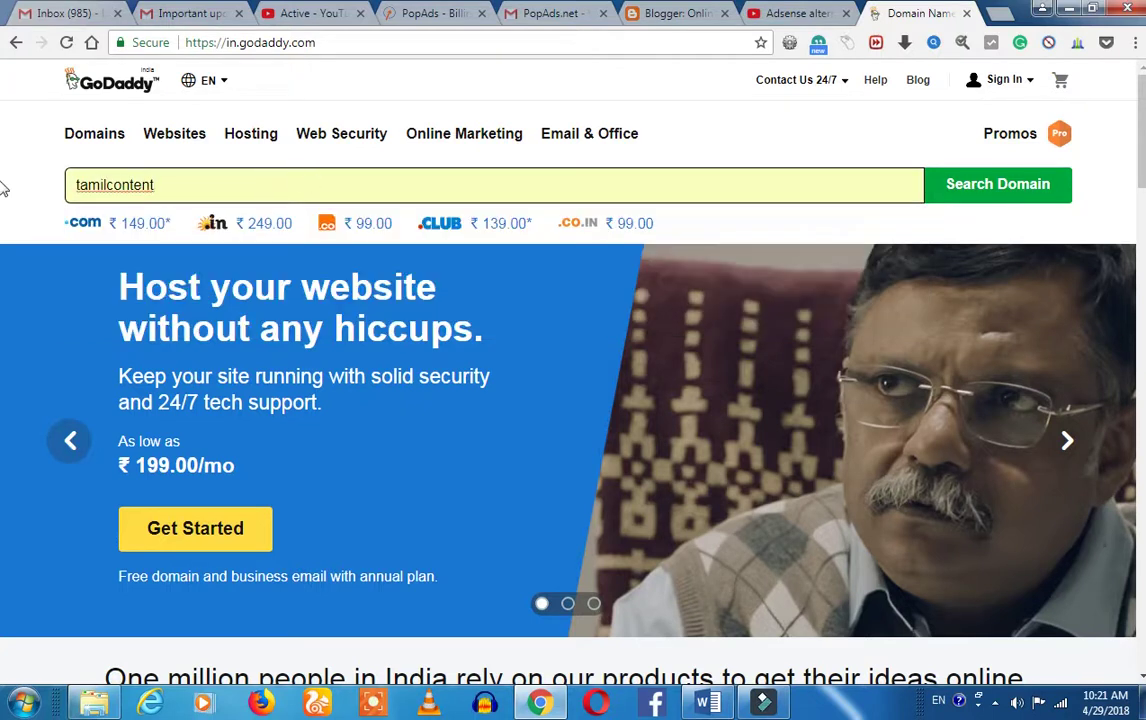
{"action": "left_click", "coordinate": [1014, 201]}
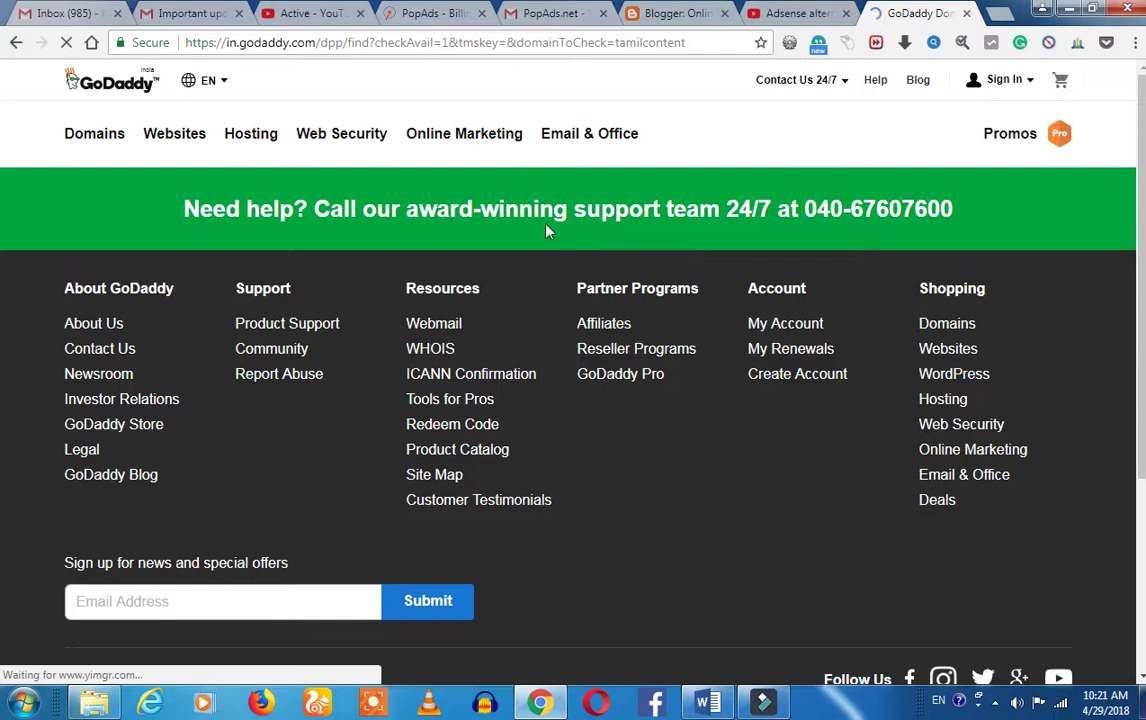
{"action": "triple_click", "coordinate": [519, 213]}
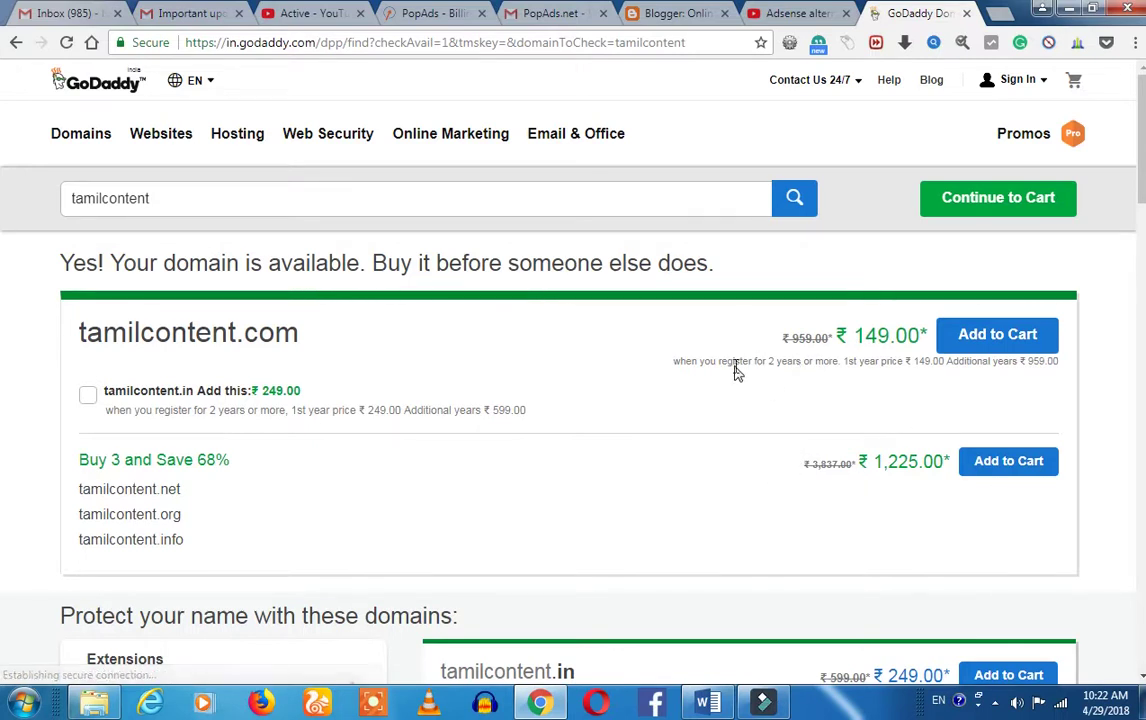
{"action": "left_click_drag", "start_coordinate": [763, 362], "coordinate": [838, 367]}
{"action": "left_click", "coordinate": [845, 370]}
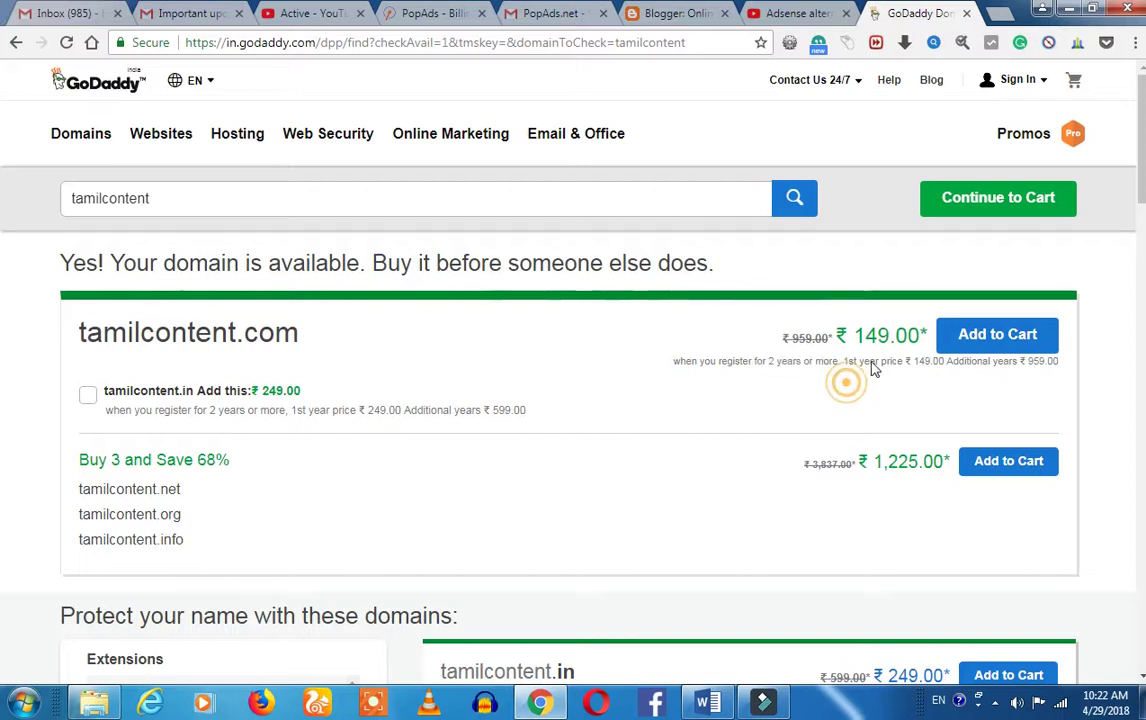
{"action": "left_click_drag", "start_coordinate": [921, 365], "coordinate": [939, 371]}
{"action": "left_click", "coordinate": [1026, 361]}
{"action": "left_click_drag", "start_coordinate": [1033, 362], "coordinate": [1062, 371]}
{"action": "left_click", "coordinate": [992, 384]}
{"action": "left_click", "coordinate": [985, 394]}
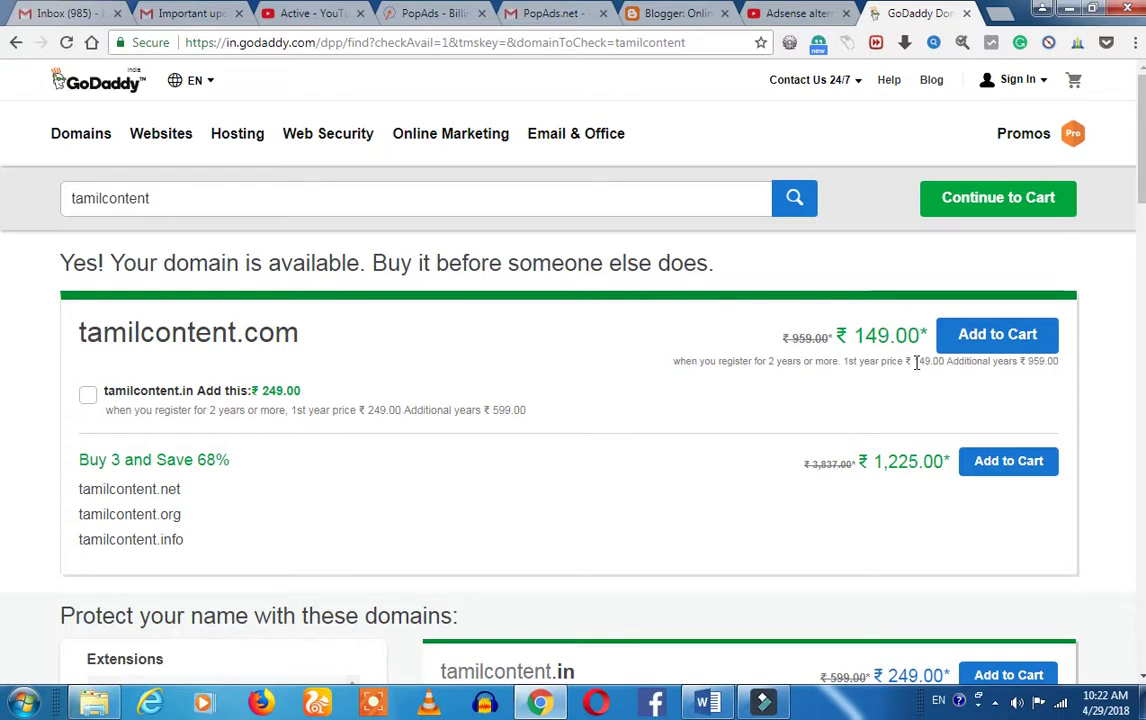
{"action": "left_click_drag", "start_coordinate": [914, 361], "coordinate": [928, 365]}
{"action": "left_click", "coordinate": [944, 387]}
{"action": "left_click_drag", "start_coordinate": [914, 361], "coordinate": [940, 365]}
{"action": "left_click", "coordinate": [1083, 388]}
{"action": "left_click_drag", "start_coordinate": [1023, 363], "coordinate": [1063, 374]}
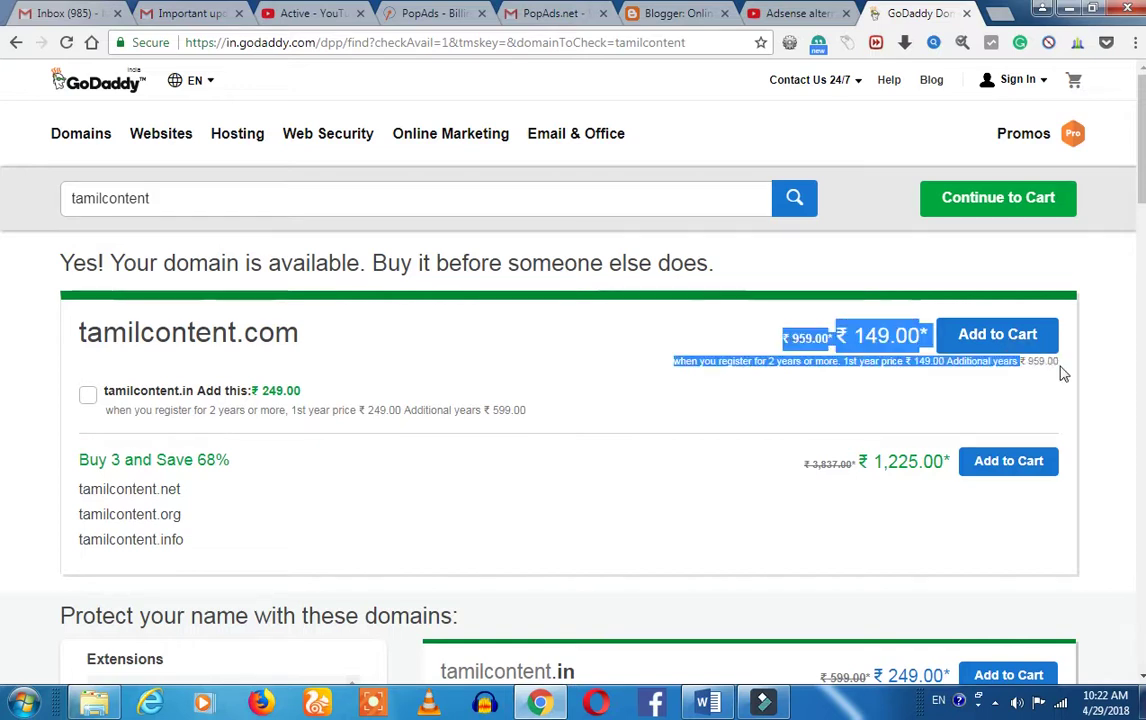
{"action": "left_click", "coordinate": [1046, 377]}
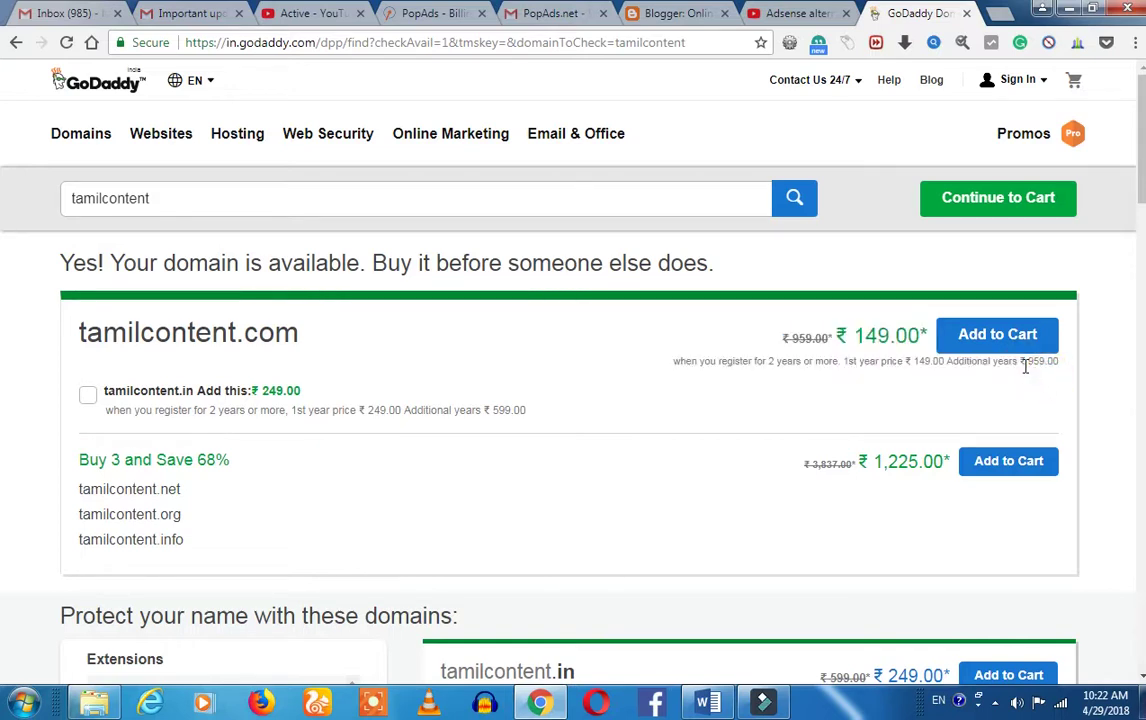
{"action": "left_click_drag", "start_coordinate": [1023, 366], "coordinate": [1060, 366]}
{"action": "left_click", "coordinate": [1028, 373]}
{"action": "left_click_drag", "start_coordinate": [911, 362], "coordinate": [948, 374]}
{"action": "left_click", "coordinate": [852, 392]}
Add tamilcontent.com to the cart and continue to its domain options.
{"action": "left_click", "coordinate": [1000, 337]}
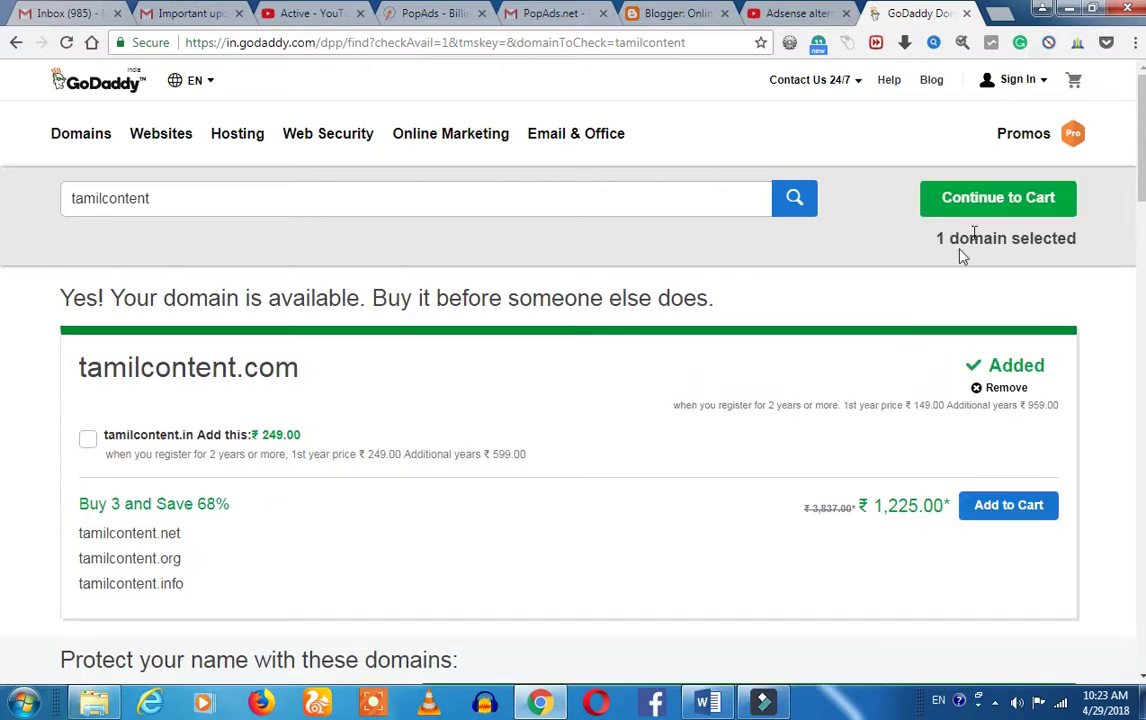
{"action": "left_click", "coordinate": [988, 213]}
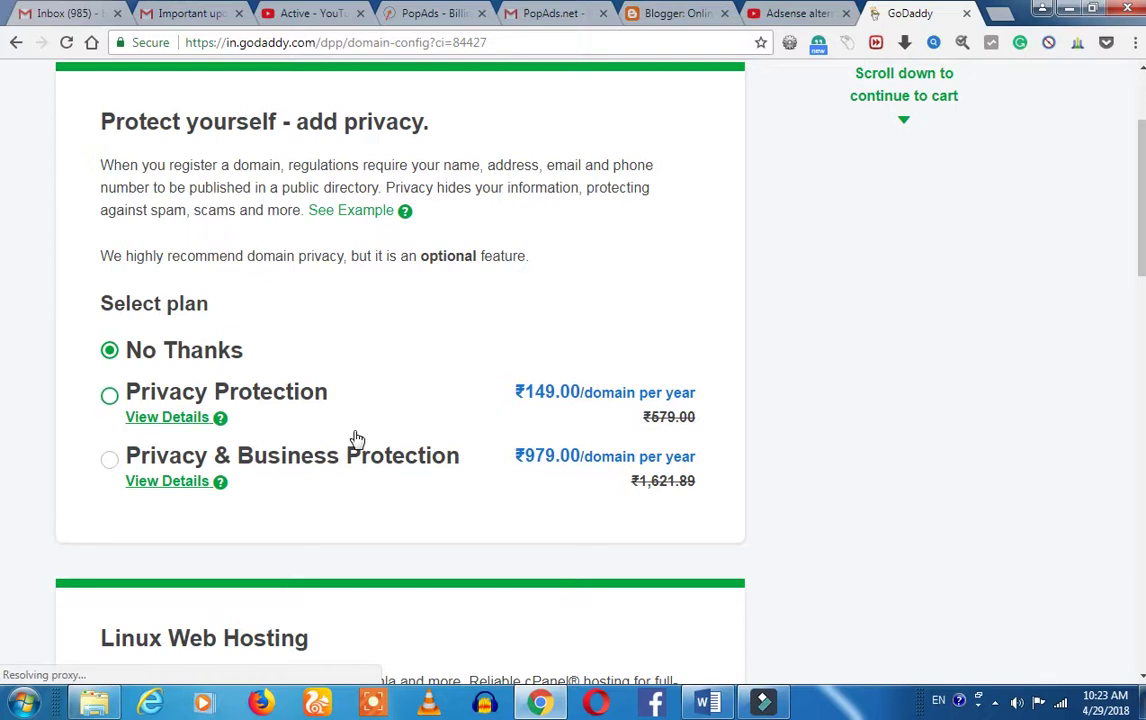
Leave 'No Thanks' for privacy, hosting and email, and continue with these options.
{"action": "scroll", "coordinate": [355, 438], "scroll_direction": "down", "scroll_amount": 5}
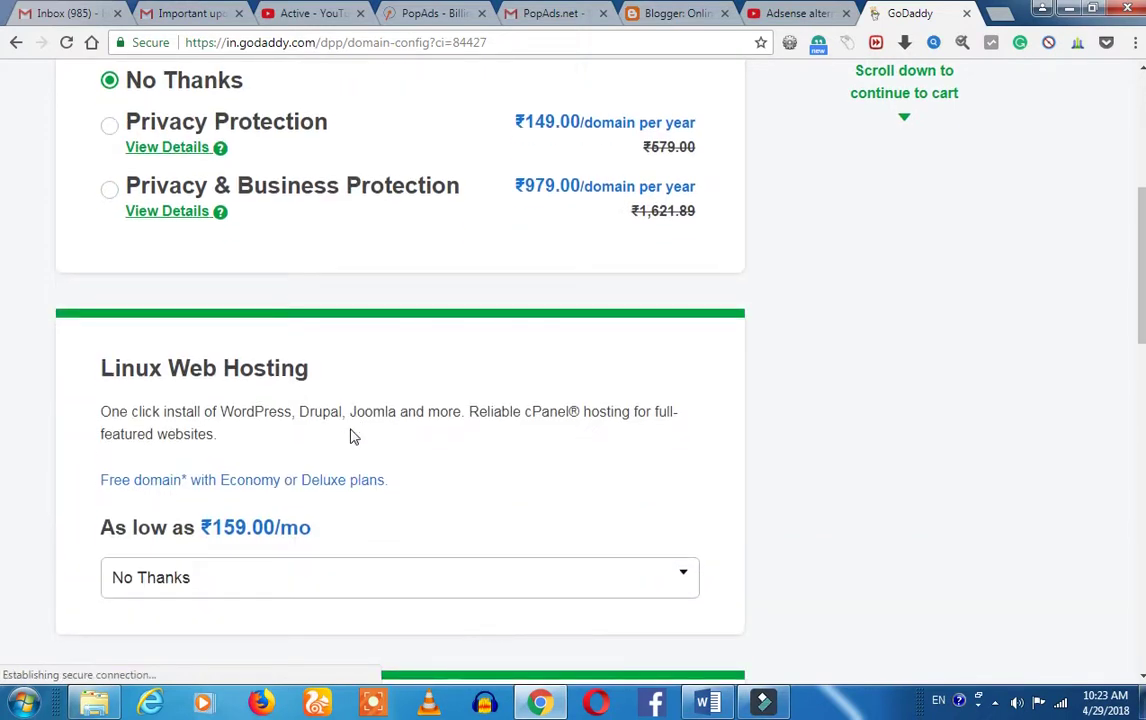
{"action": "scroll", "coordinate": [352, 436], "scroll_direction": "down", "scroll_amount": 4}
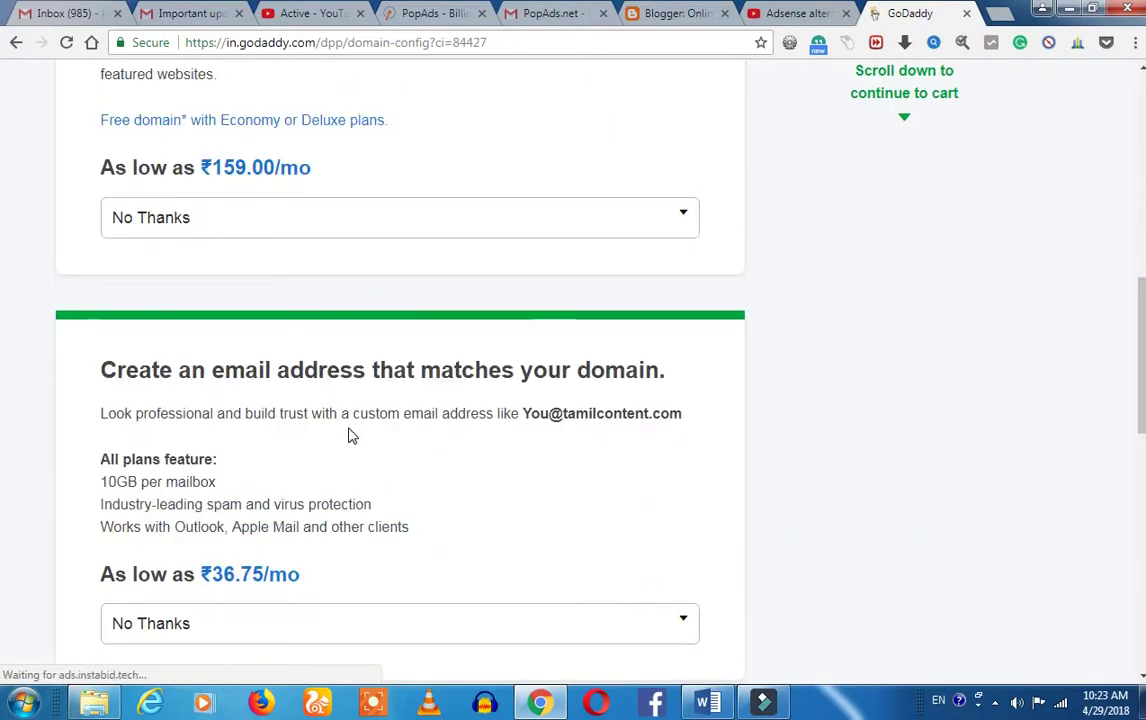
{"action": "scroll", "coordinate": [352, 436], "scroll_direction": "up", "scroll_amount": 6}
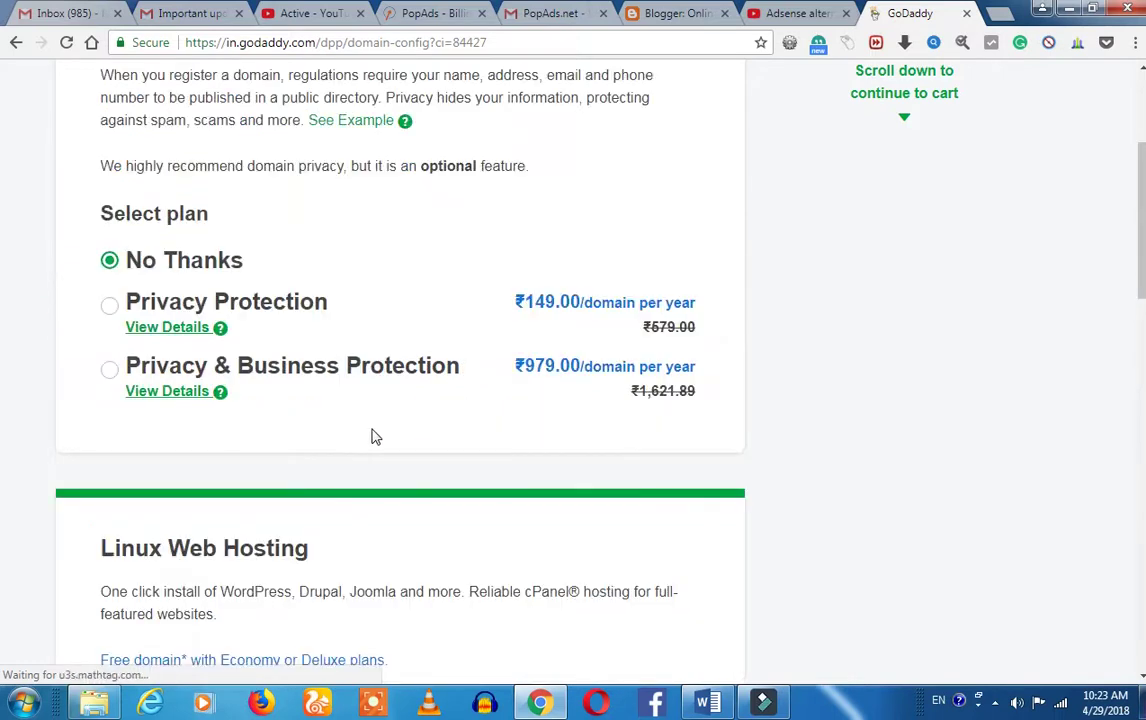
{"action": "scroll", "coordinate": [371, 436], "scroll_direction": "up", "scroll_amount": 3}
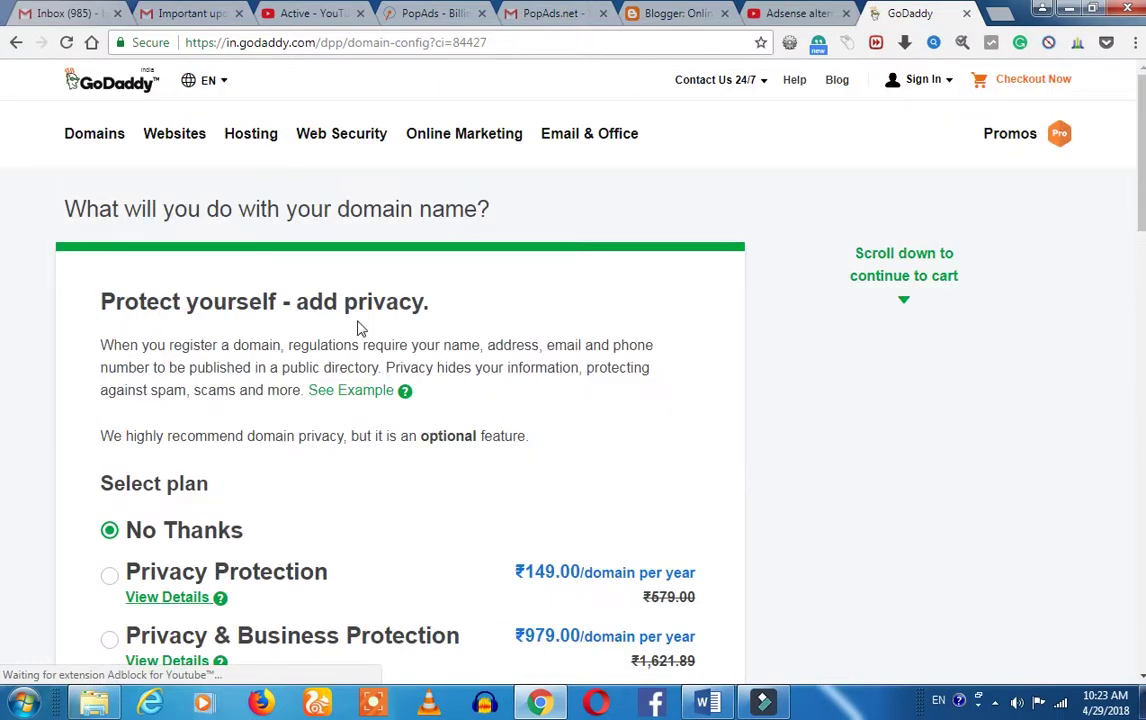
{"action": "scroll", "coordinate": [365, 432], "scroll_direction": "down", "scroll_amount": 12}
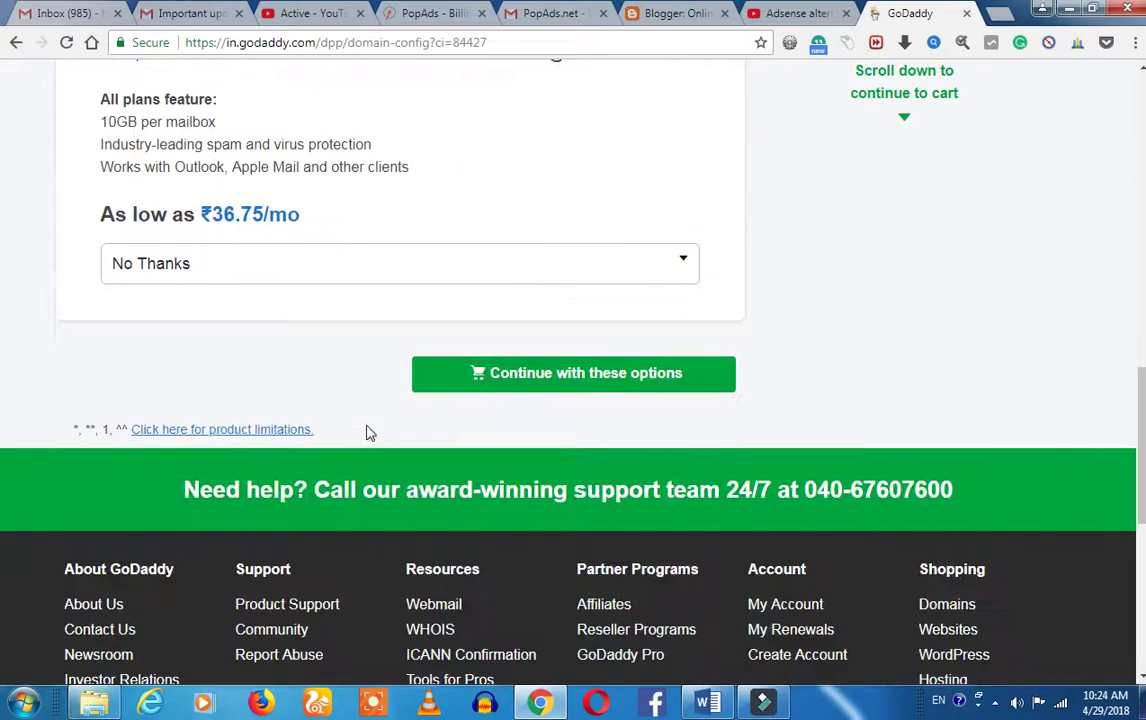
{"action": "left_click", "coordinate": [590, 386]}
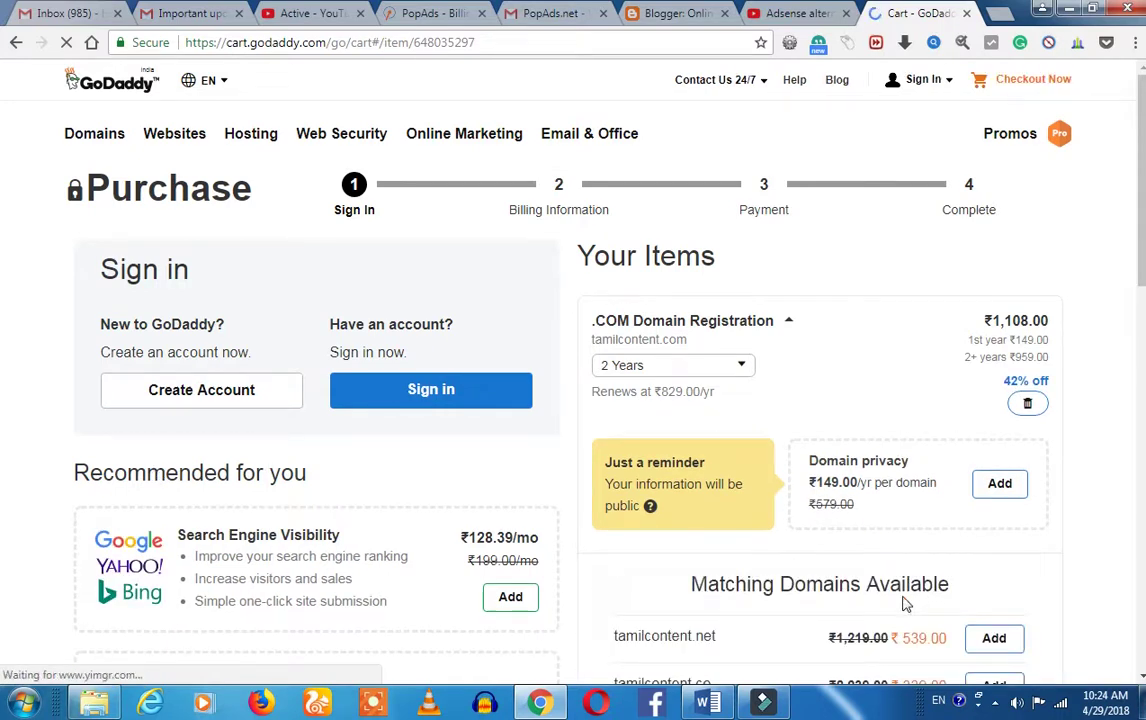
{"action": "scroll", "coordinate": [903, 600], "scroll_direction": "down", "scroll_amount": 3}
{"action": "left_click_drag", "start_coordinate": [967, 651], "coordinate": [1056, 652]}
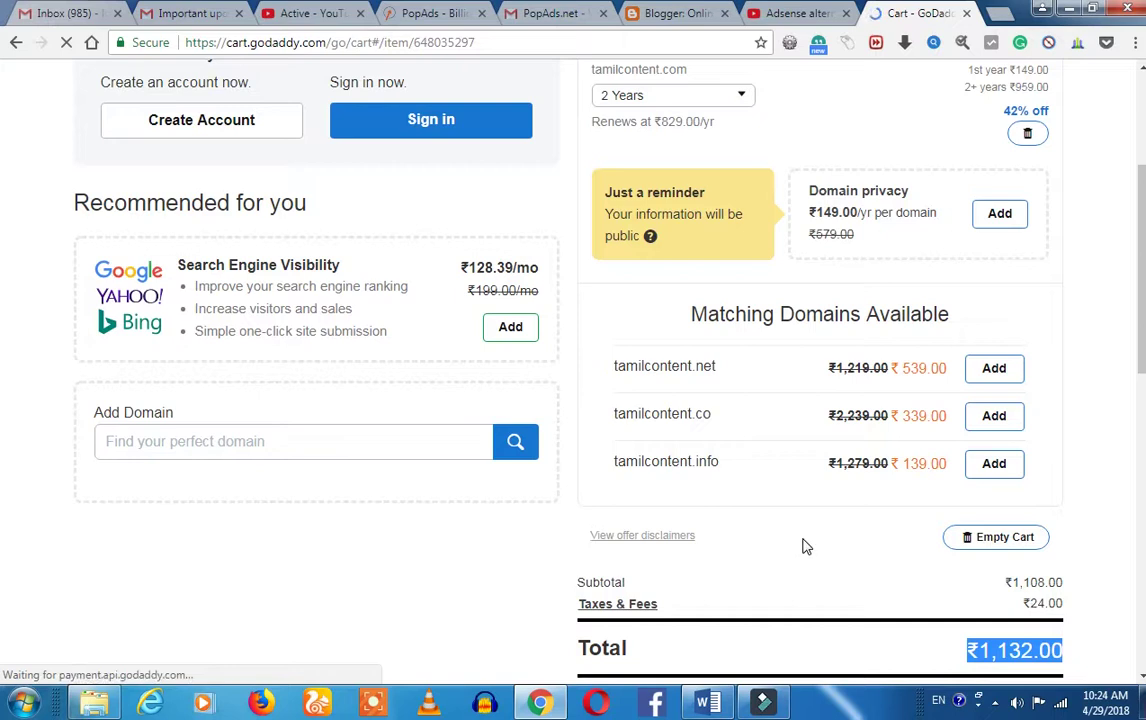
{"action": "scroll", "coordinate": [818, 552], "scroll_direction": "up", "scroll_amount": 1}
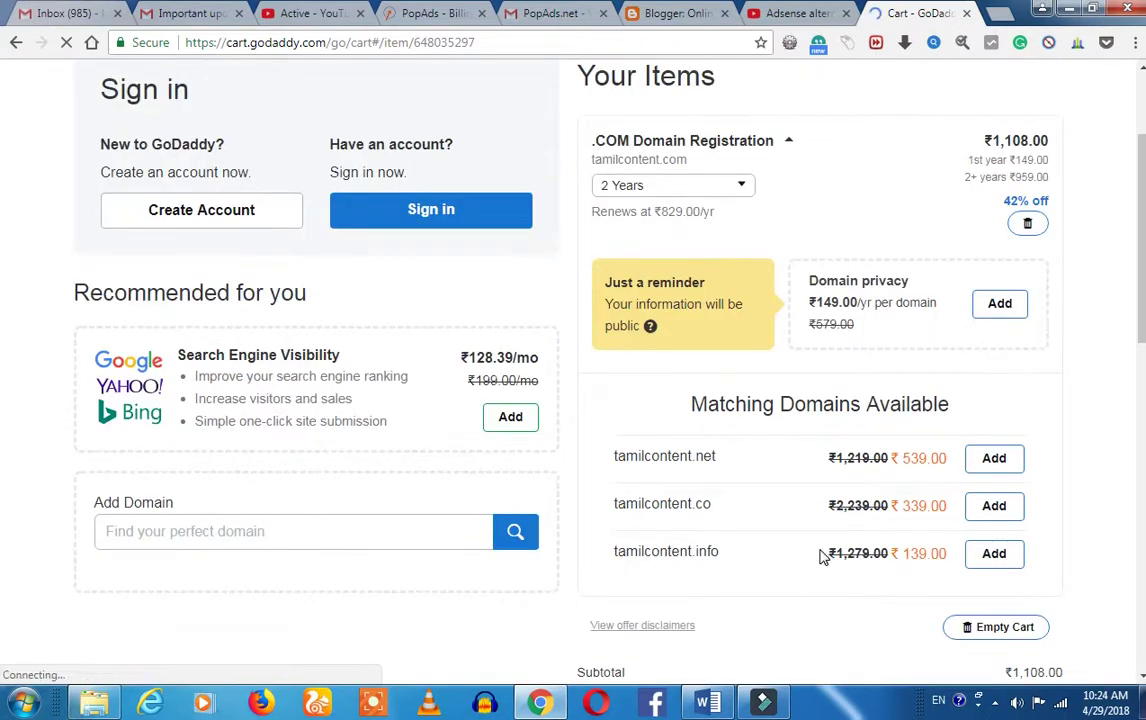
{"action": "scroll", "coordinate": [900, 405], "scroll_direction": "up", "scroll_amount": 2}
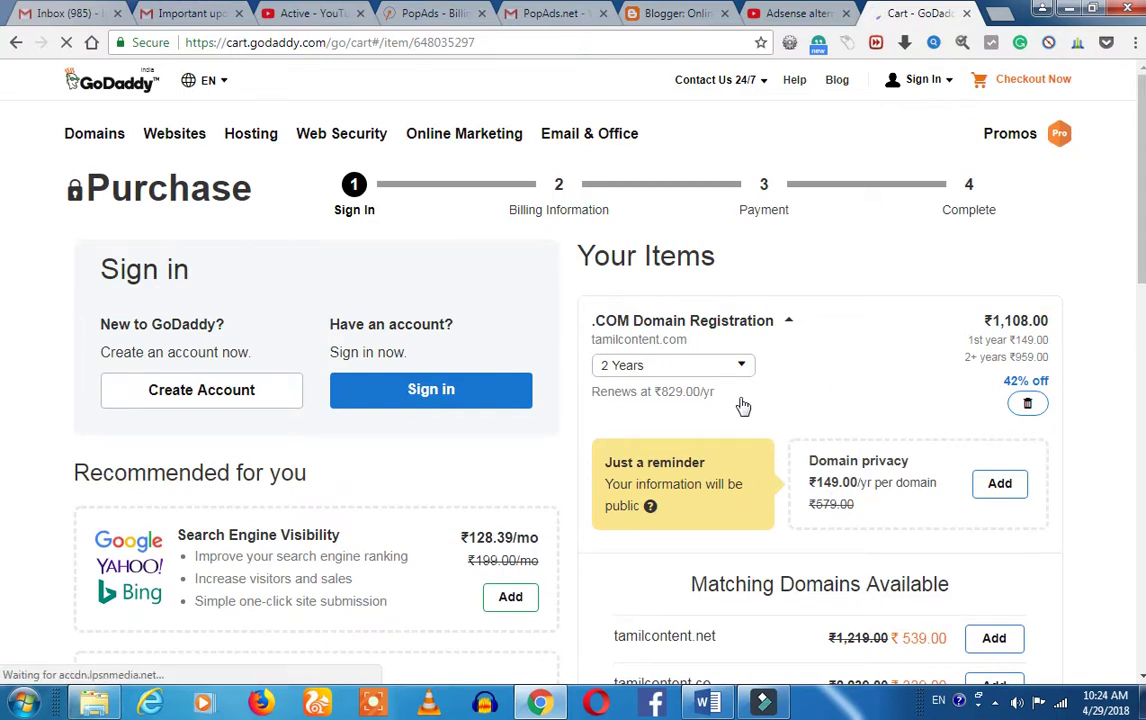
{"action": "left_click_drag", "start_coordinate": [716, 392], "coordinate": [654, 401]}
{"action": "left_click", "coordinate": [855, 370]}
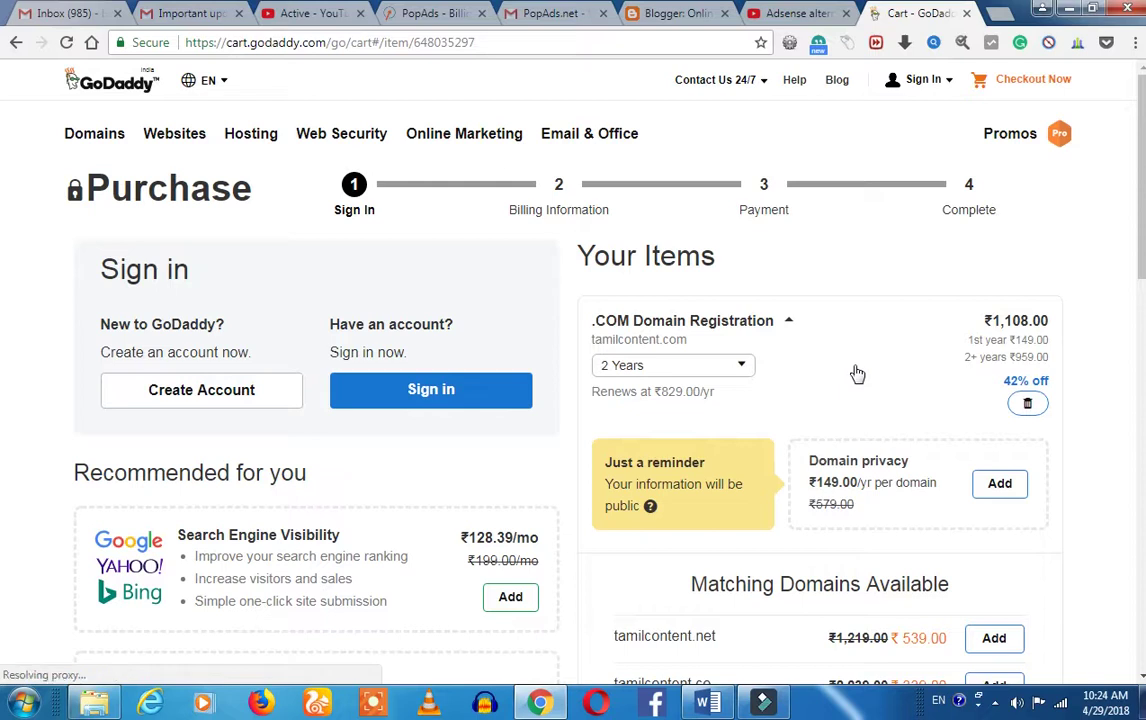
Change tamilcontent.com to a 1 Year registration, then review its ₹575.00 price and ₹699.00/yr renewal.
{"action": "left_click", "coordinate": [741, 368]}
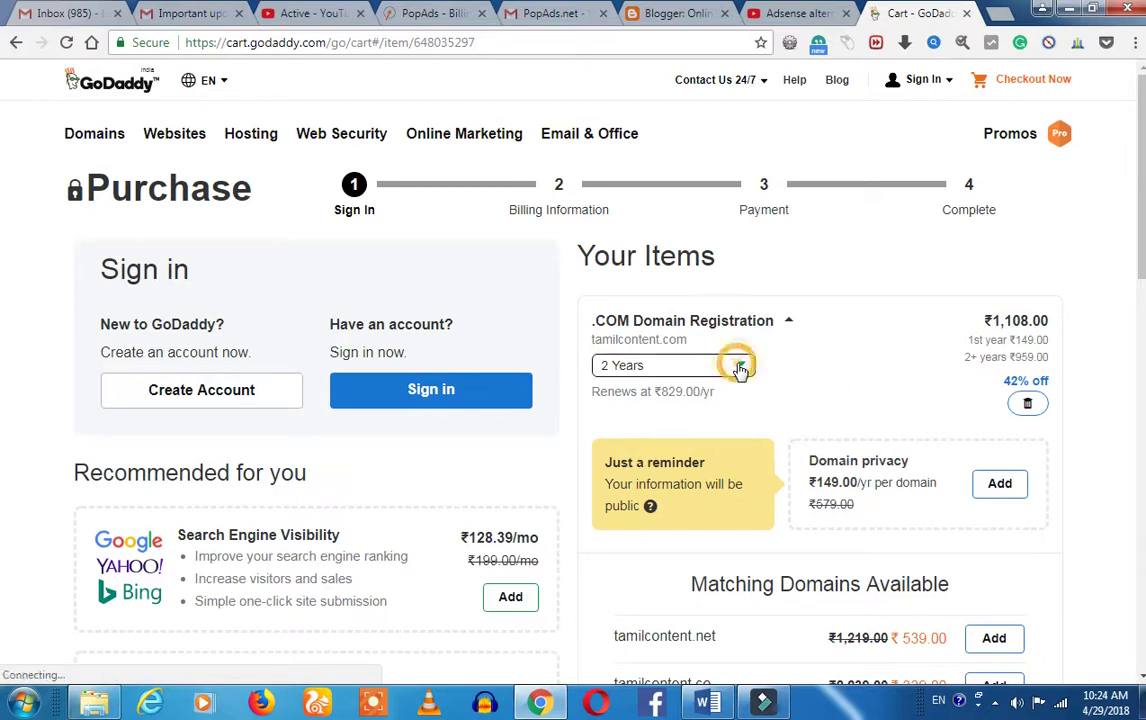
{"action": "left_click", "coordinate": [640, 398]}
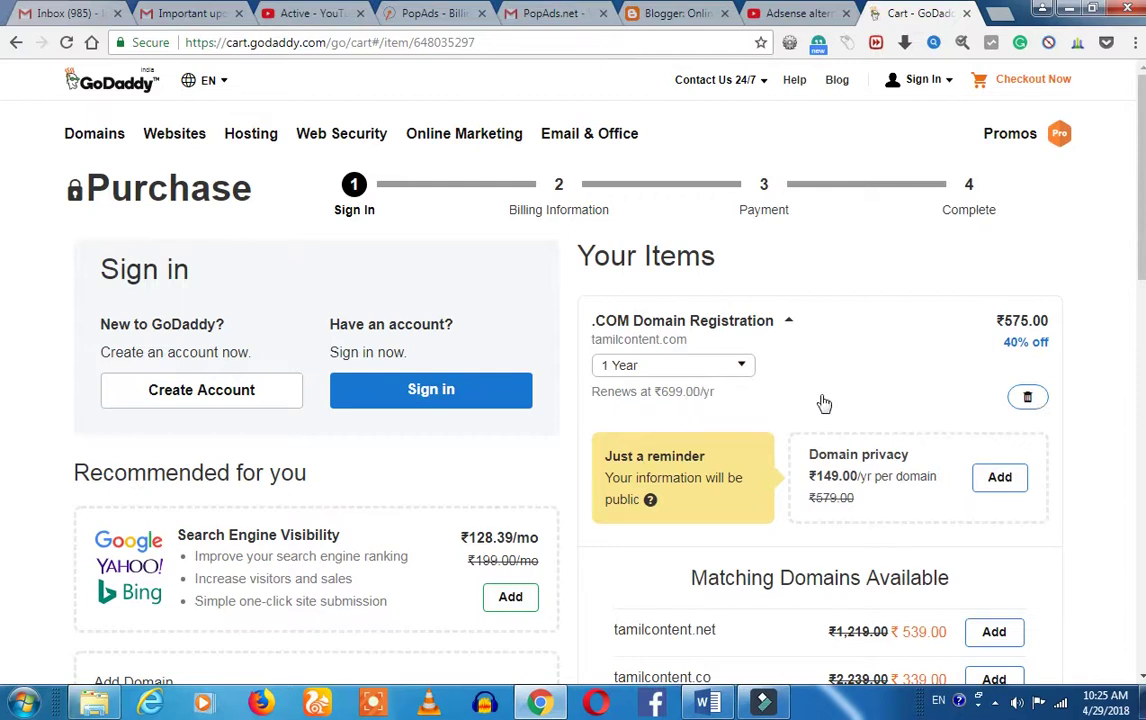
{"action": "triple_click", "coordinate": [988, 323]}
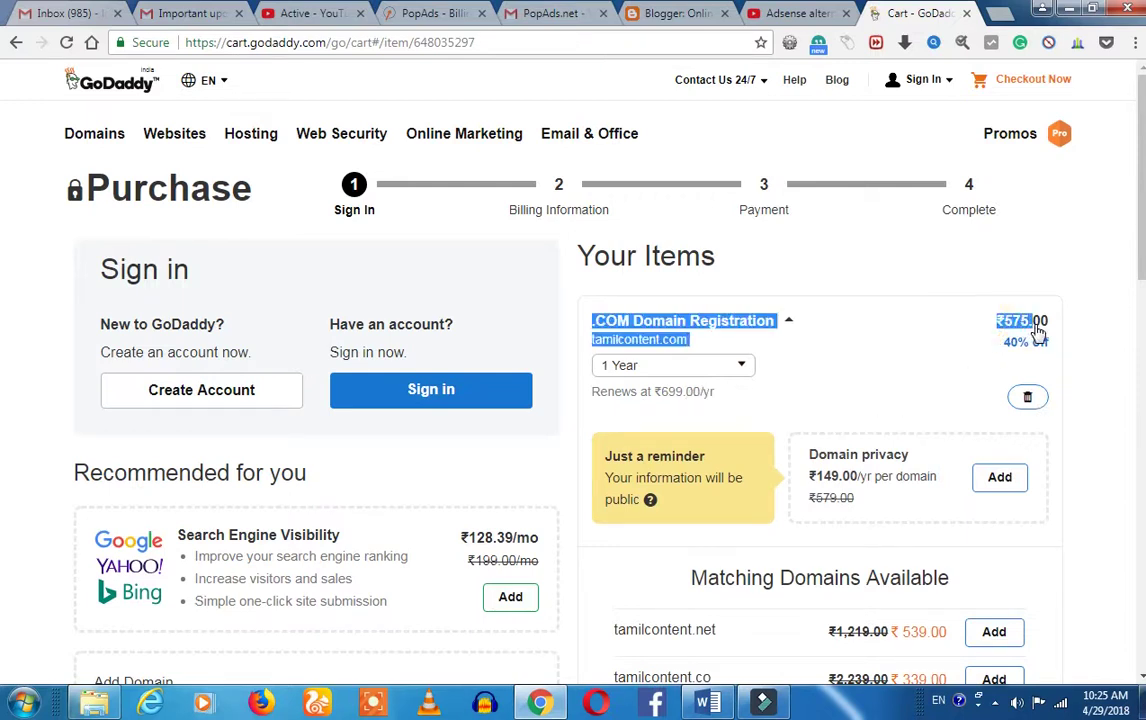
{"action": "left_click", "coordinate": [966, 264]}
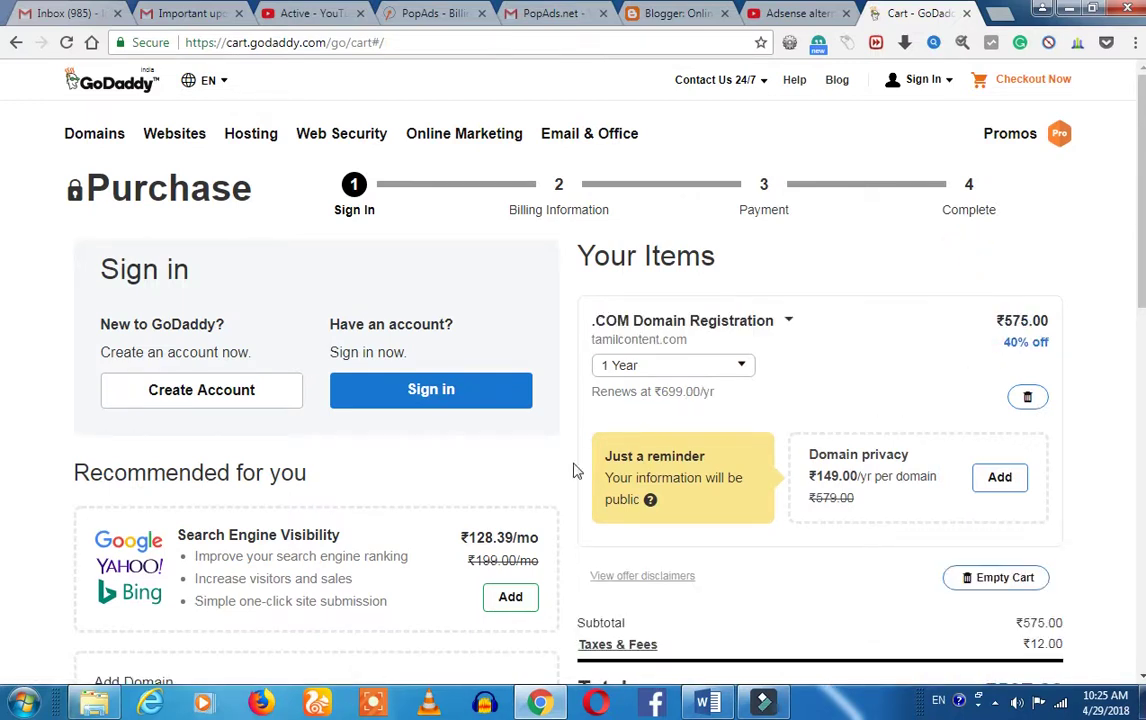
{"action": "left_click_drag", "start_coordinate": [717, 397], "coordinate": [655, 397]}
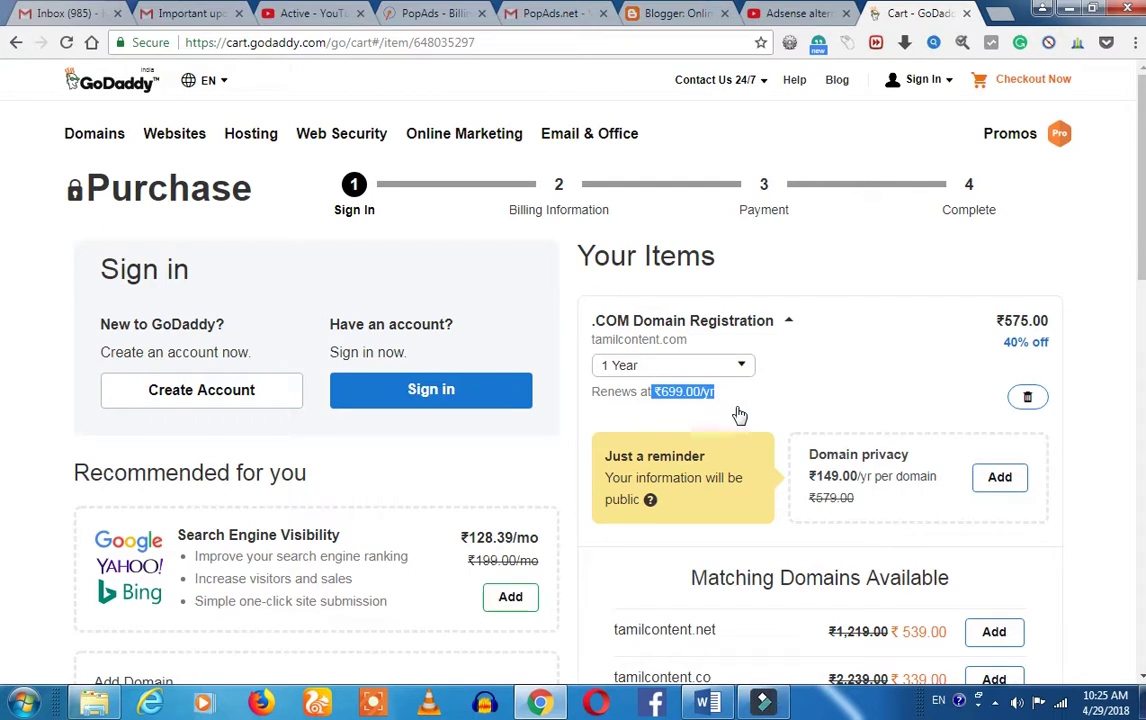
{"action": "left_click", "coordinate": [755, 408]}
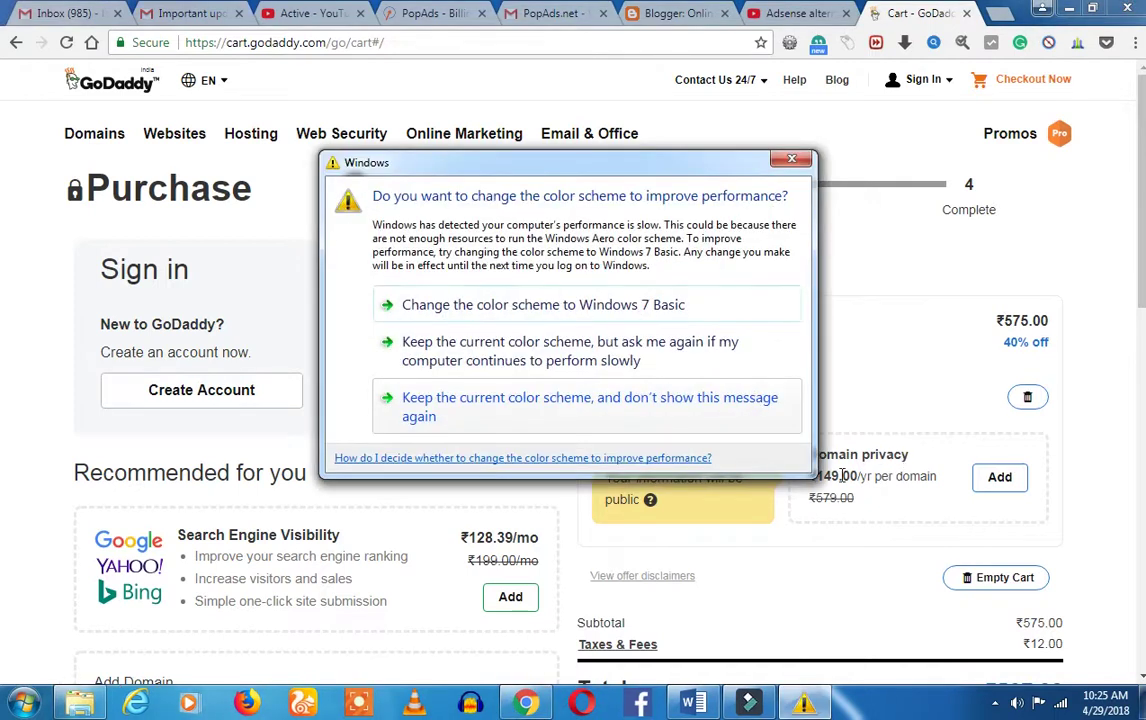
Keep the current Windows colour scheme and suppress future performance warnings.
{"action": "left_click", "coordinate": [593, 403]}
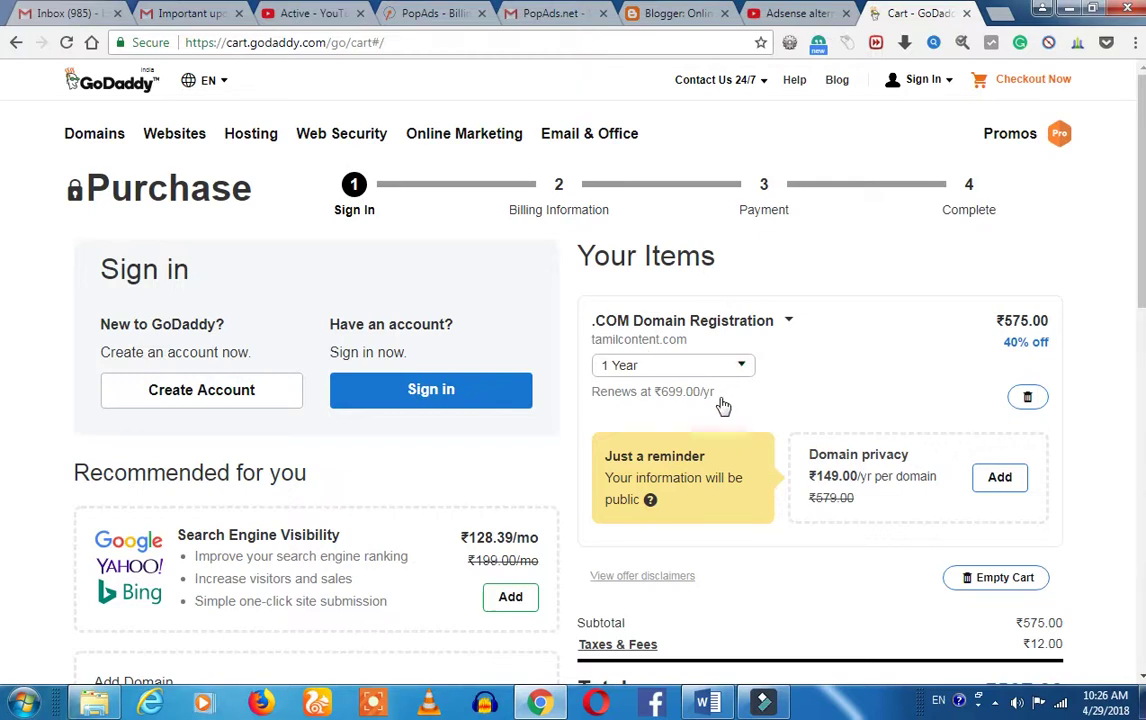
{"action": "left_click_drag", "start_coordinate": [720, 398], "coordinate": [650, 404]}
{"action": "left_click_drag", "start_coordinate": [992, 320], "coordinate": [1042, 325]}
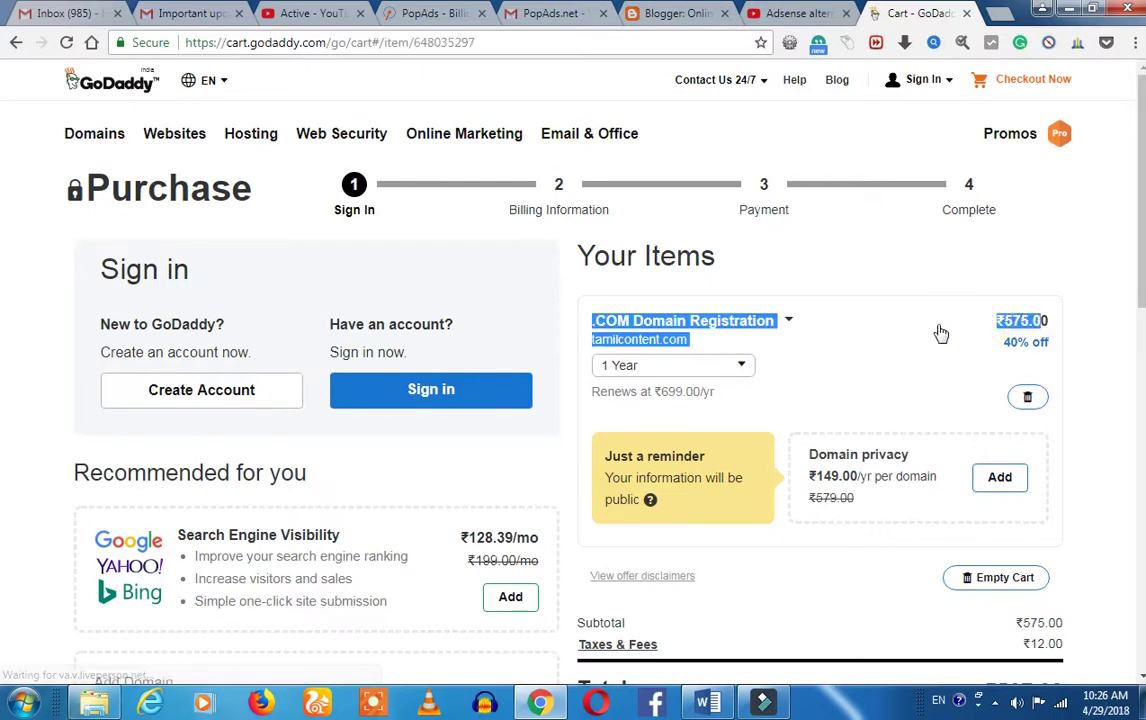
{"action": "left_click", "coordinate": [930, 365]}
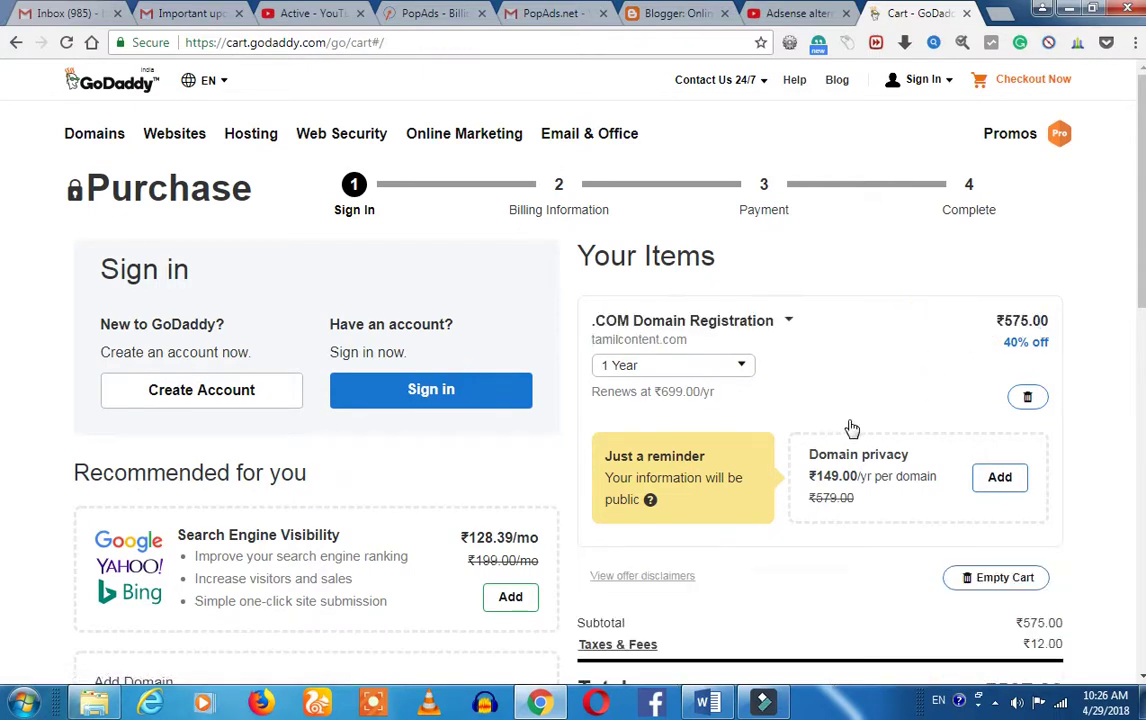